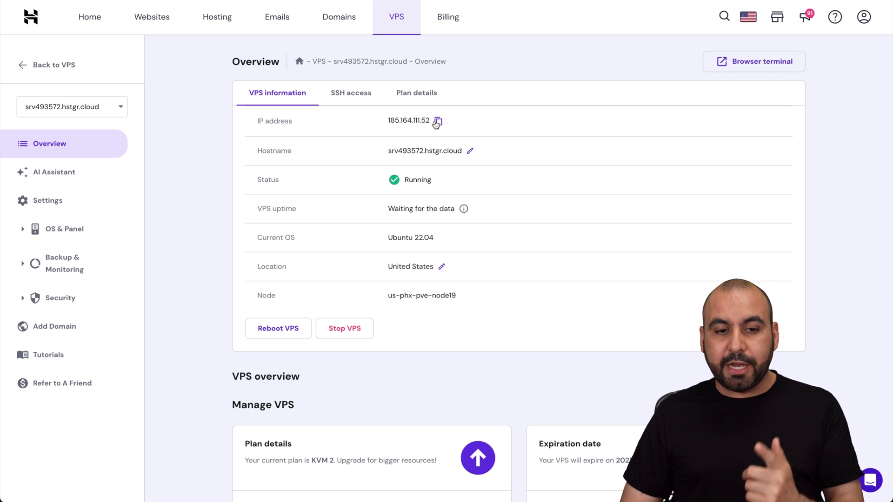
# Review the VPS SSH details (root user, port 22), then return to the VPS information.
pyautogui.click(358, 97)
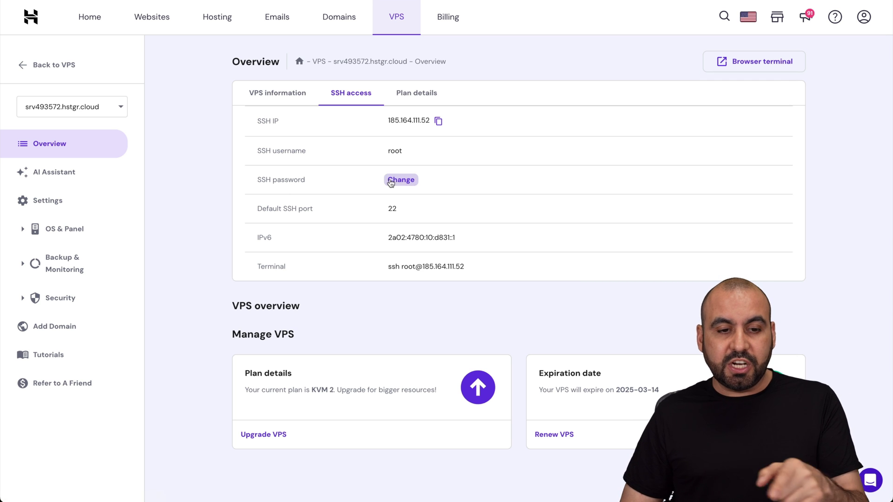
pyautogui.click(287, 97)
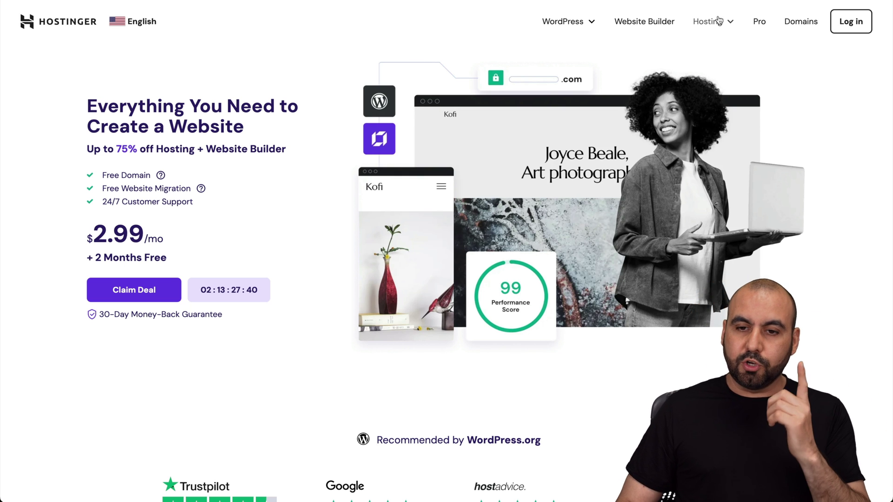
# Open Hostinger's VPS Hosting plans page.
pyautogui.click(667, 133)
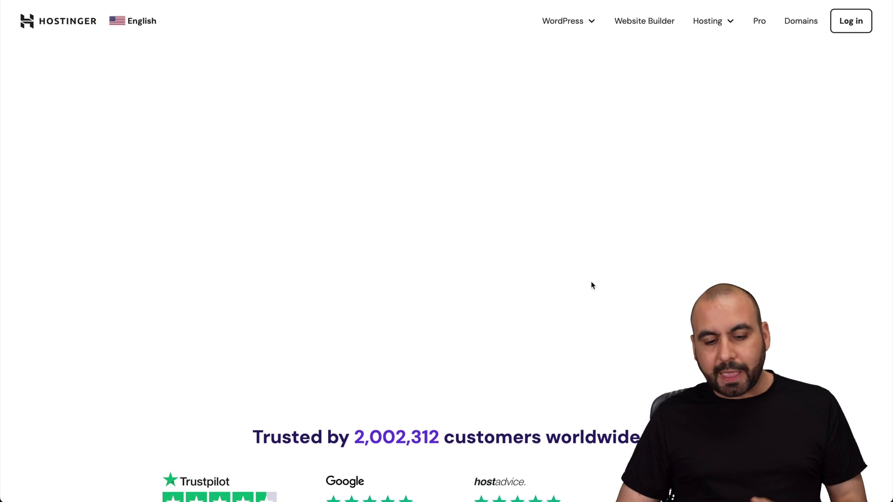
pyautogui.scroll(-2, 592, 285)
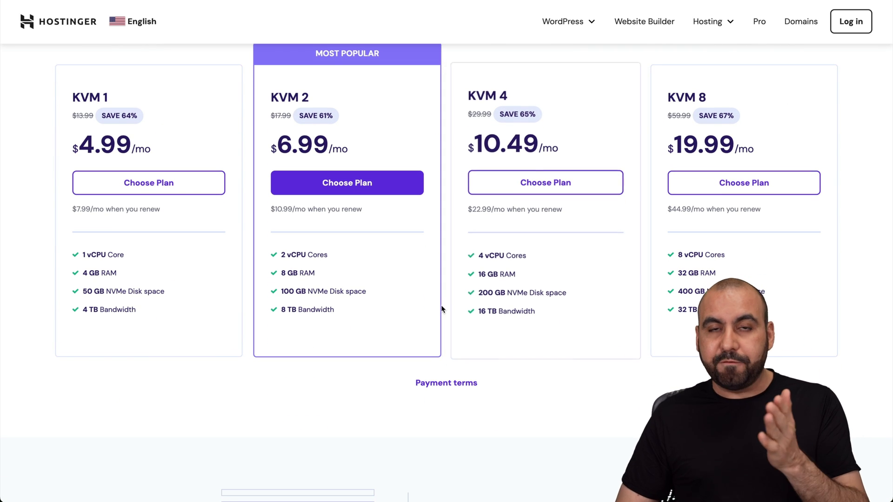
pyautogui.scroll(1, 406, 301)
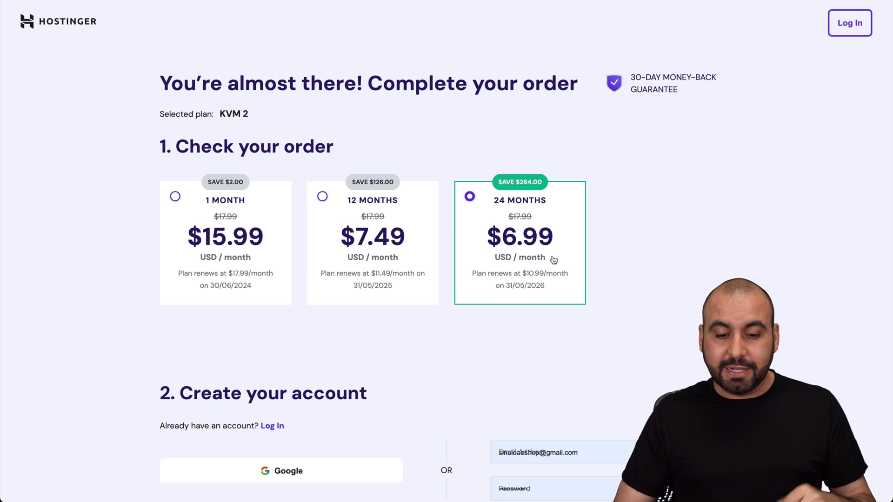
pyautogui.scroll(-3, 553, 259)
pyautogui.scroll(-4, 552, 253)
pyautogui.scroll(-2, 552, 255)
pyautogui.scroll(-1, 552, 255)
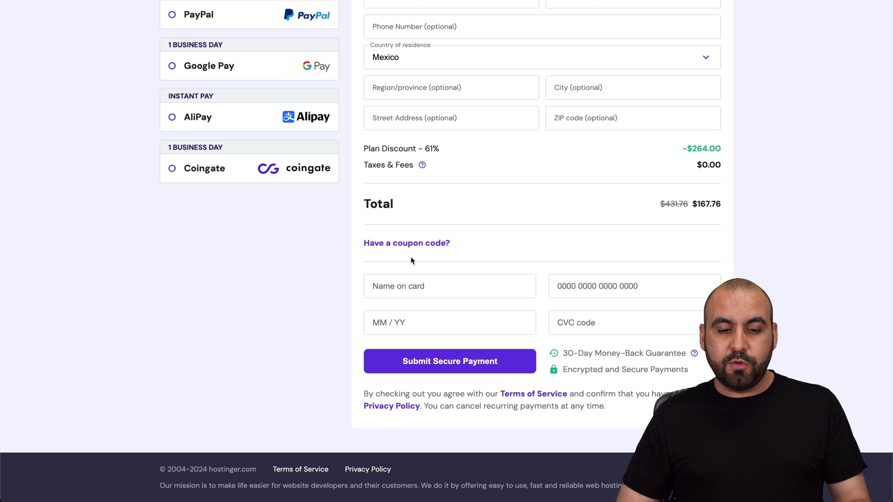
# Apply the SAASMASTER coupon at checkout and copy the VPS IP address.
pyautogui.click(422, 243)
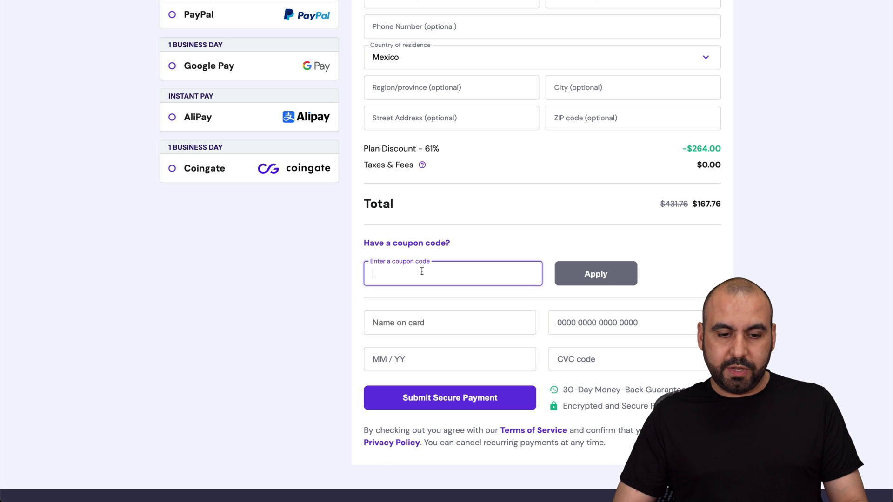
pyautogui.write('SAASMASTER')
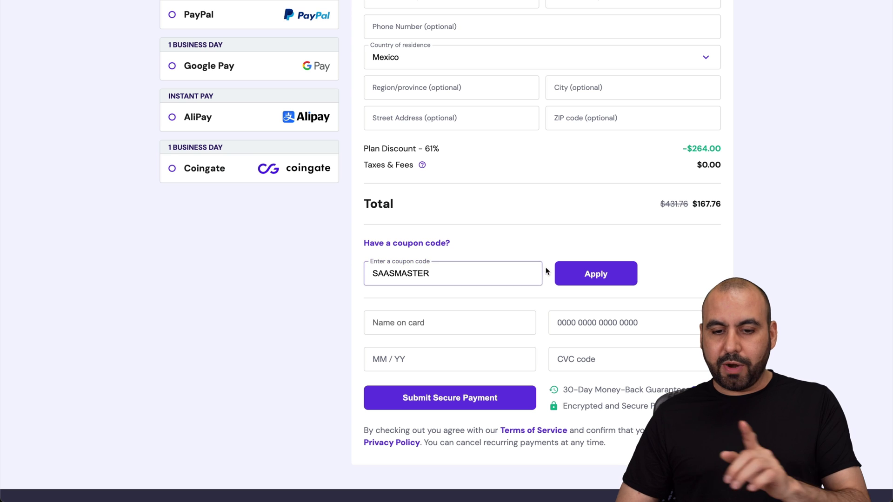
pyautogui.click(581, 274)
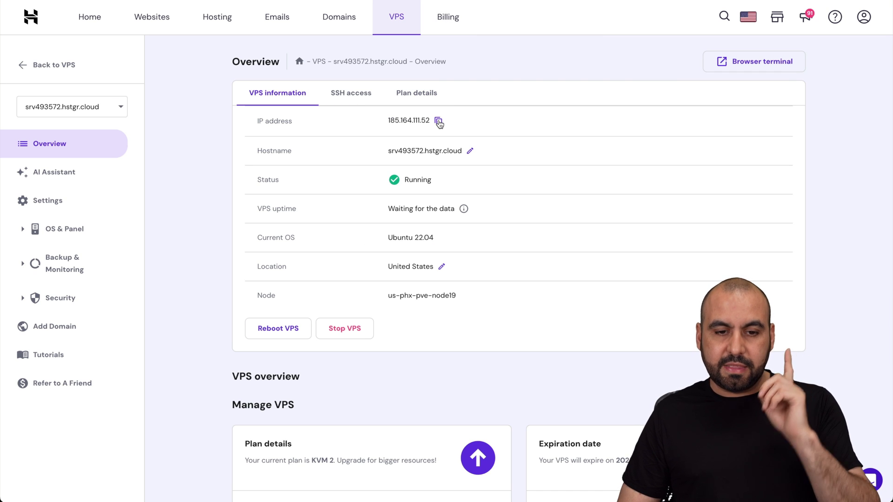
pyautogui.click(439, 122)
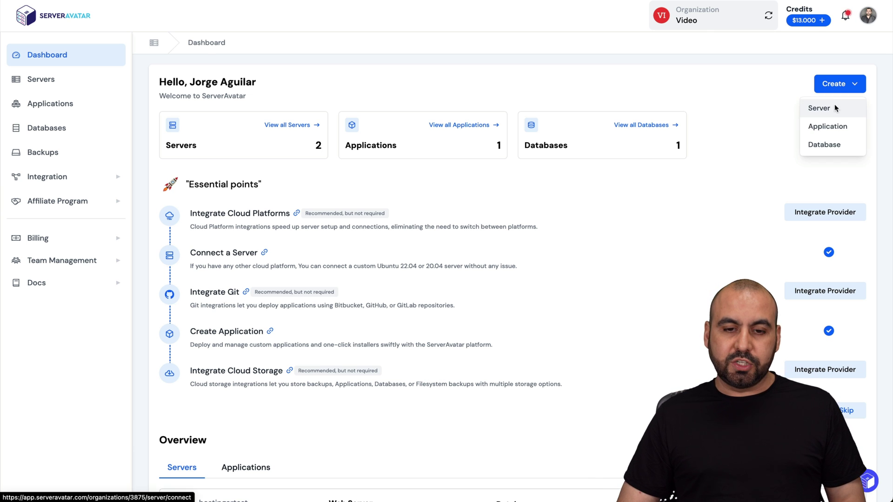
# Connect a new server named NODE with IP 185.164.111.52 and the pasted root password.
pyautogui.click(823, 108)
pyautogui.click(267, 186)
pyautogui.write('NODE')
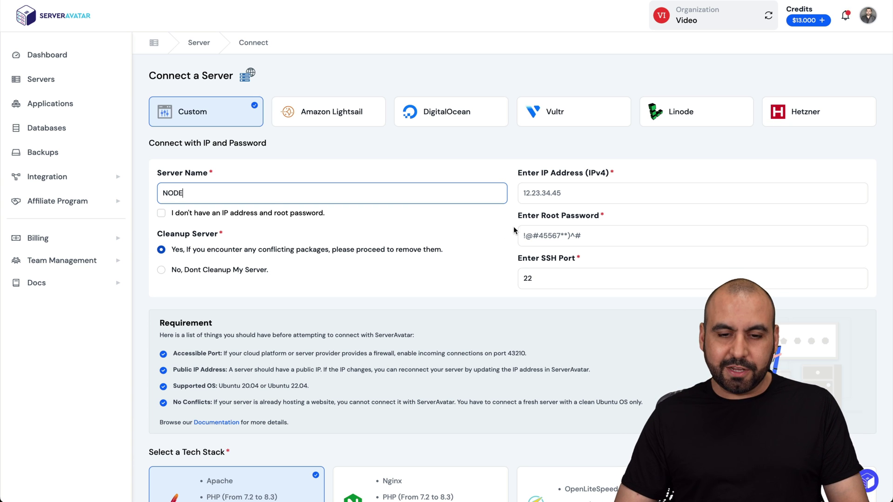
pyautogui.click(549, 195)
pyautogui.write('185.164.11.52')
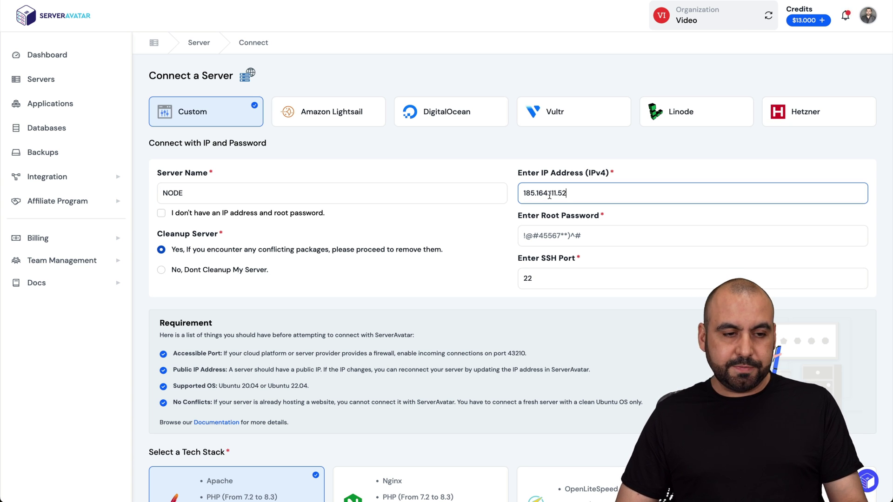
pyautogui.press('Tab')
pyautogui.hotkey('ctrl', 'v')
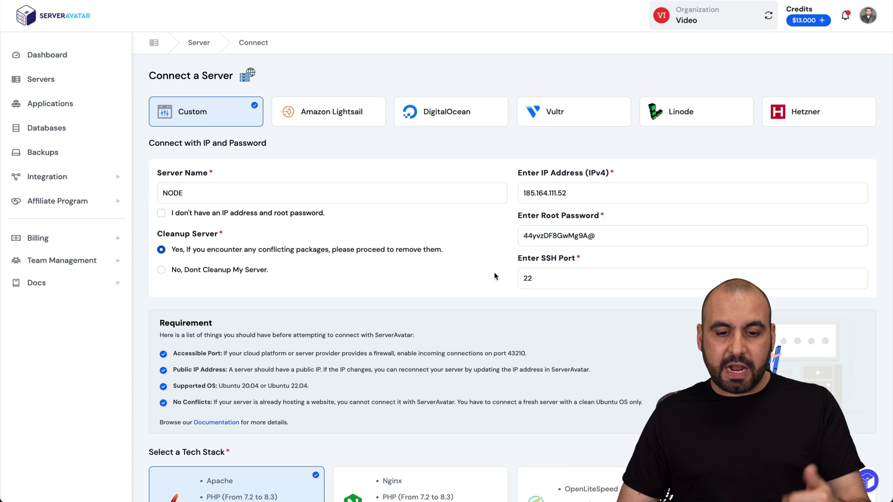
pyautogui.scroll(-5, 494, 272)
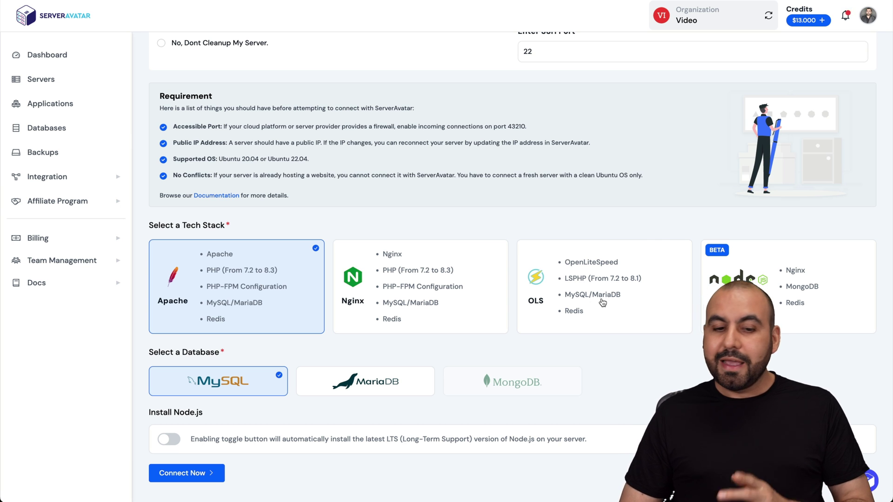
# Choose the Node.js stack with MongoDB and submit the server connection.
pyautogui.click(748, 271)
pyautogui.scroll(-1, 630, 331)
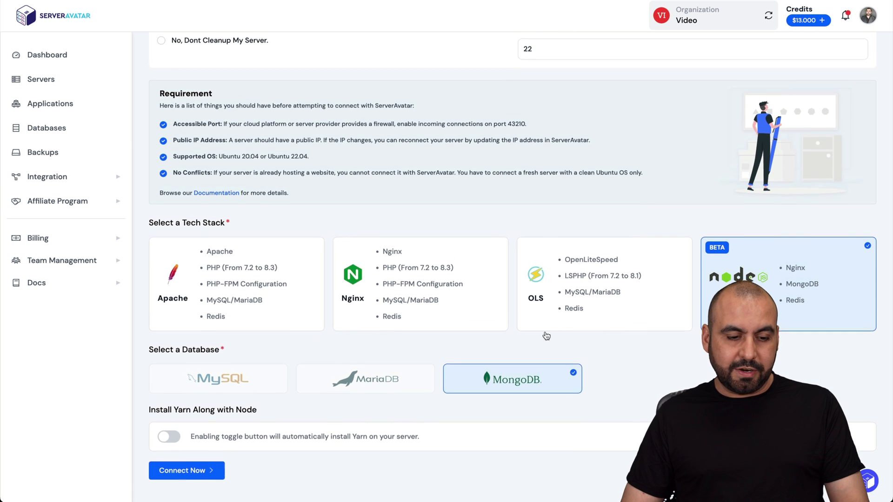
pyautogui.scroll(1, 222, 421)
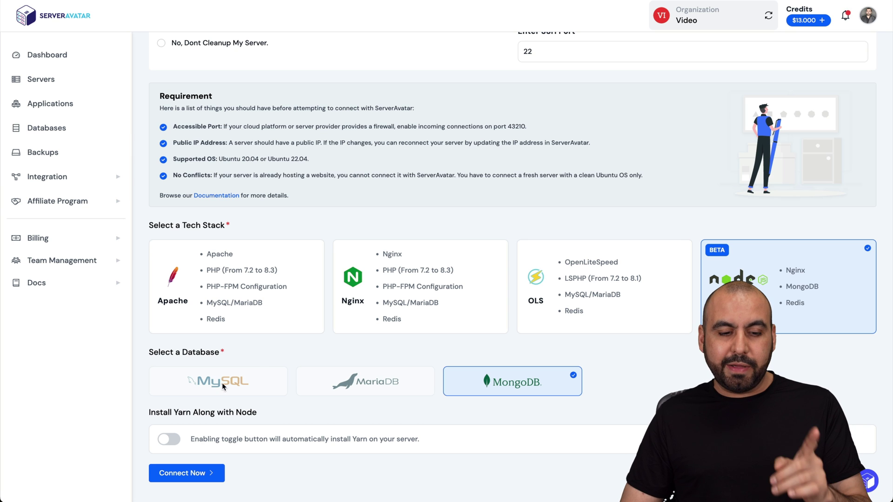
pyautogui.click(208, 475)
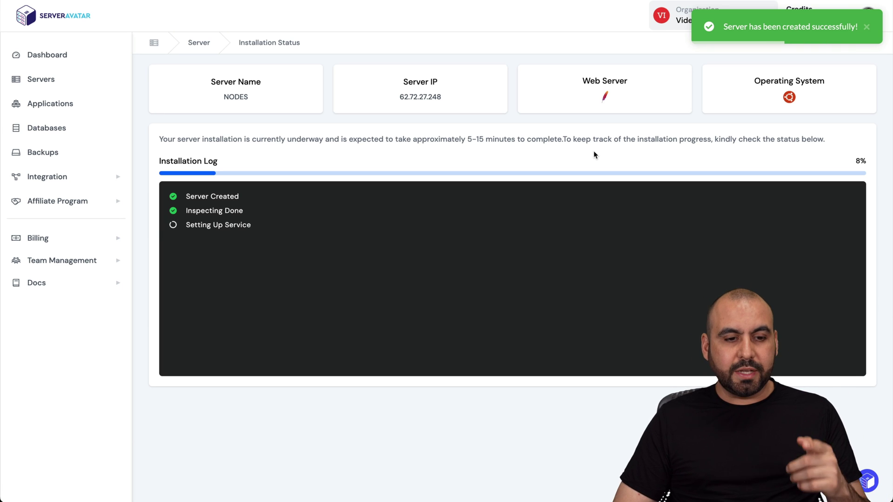
pyautogui.scroll(-1, 512, 213)
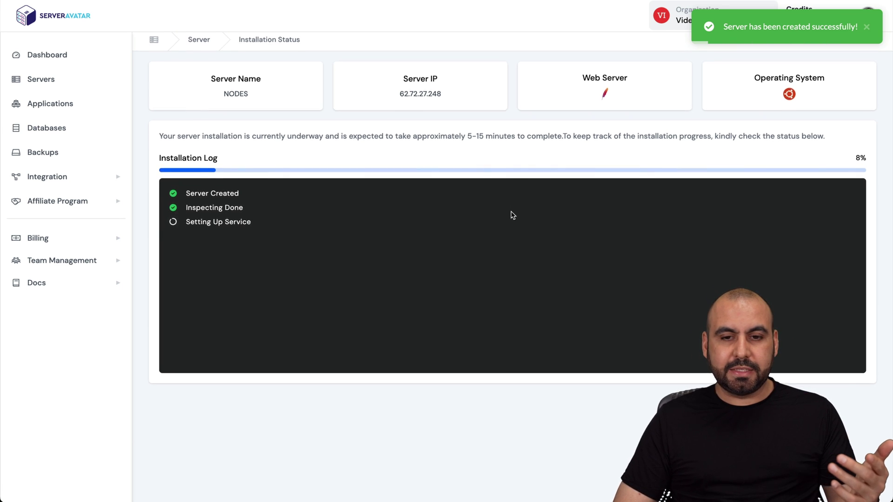
pyautogui.scroll(1, 511, 216)
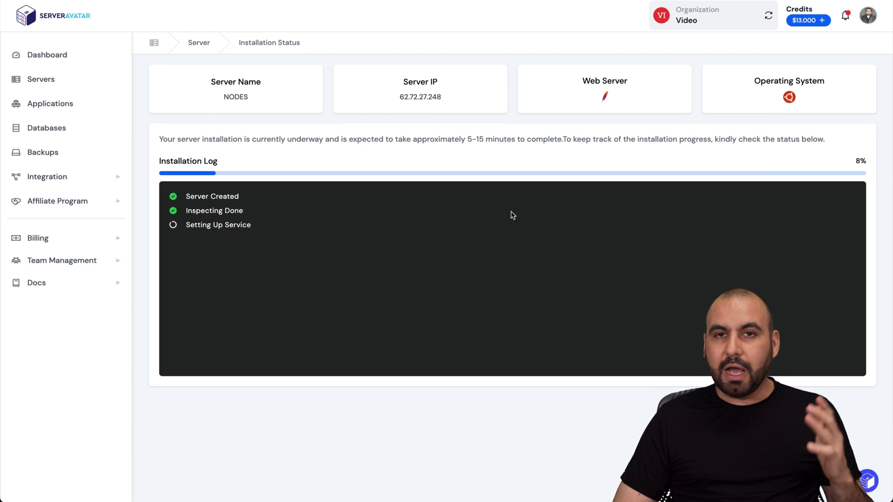